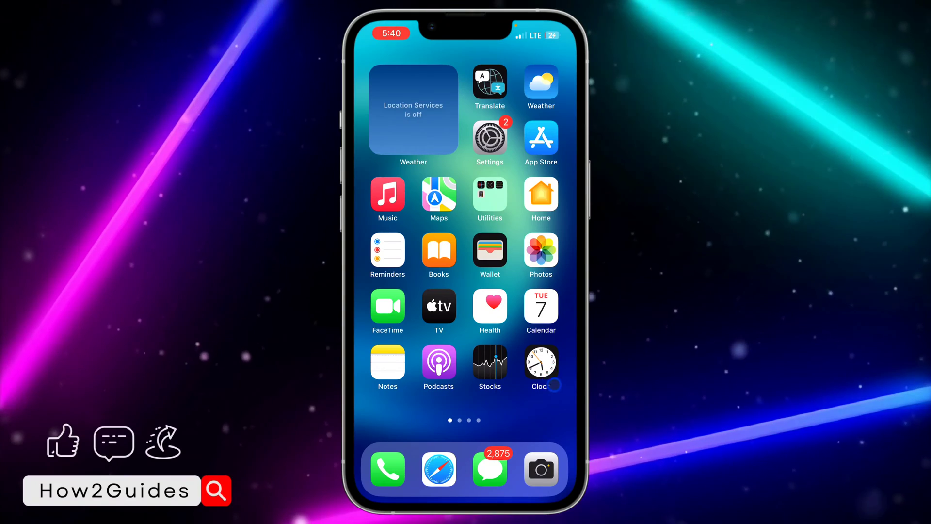
Launch Chrome from the second page of the iOS Home Screen
{"action": "left_click_drag", "start_coordinate": [554, 384], "coordinate": [408, 379]}
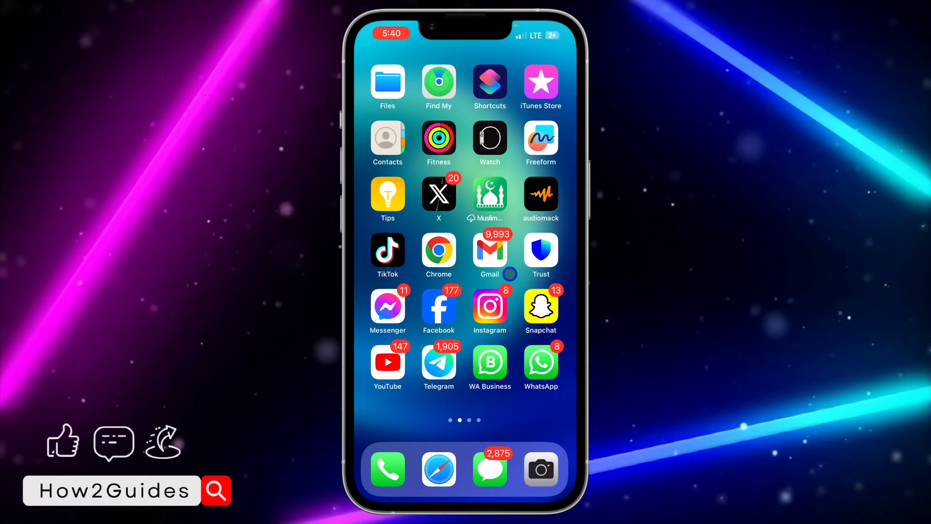
{"action": "left_click", "coordinate": [439, 250]}
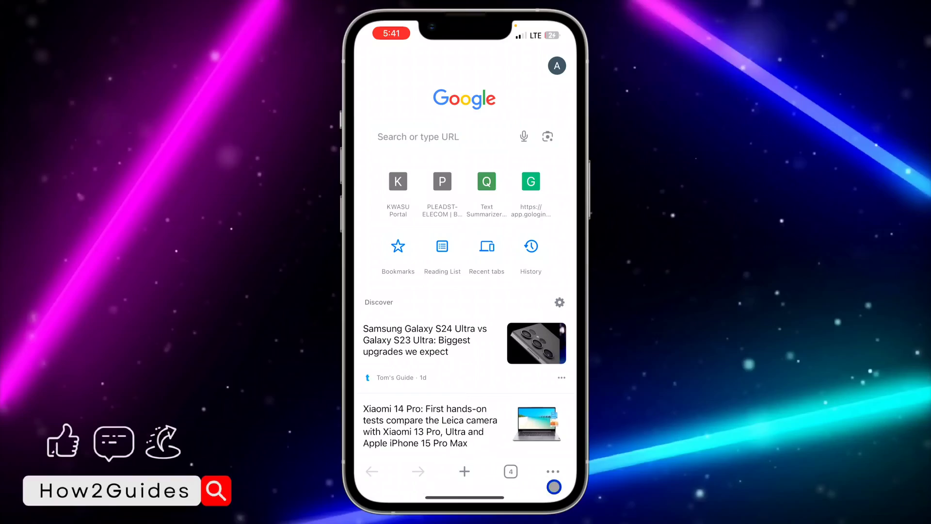
Show the four-tab overview and bring up the fourth tab's pin/select/close menu
{"action": "left_click", "coordinate": [513, 472]}
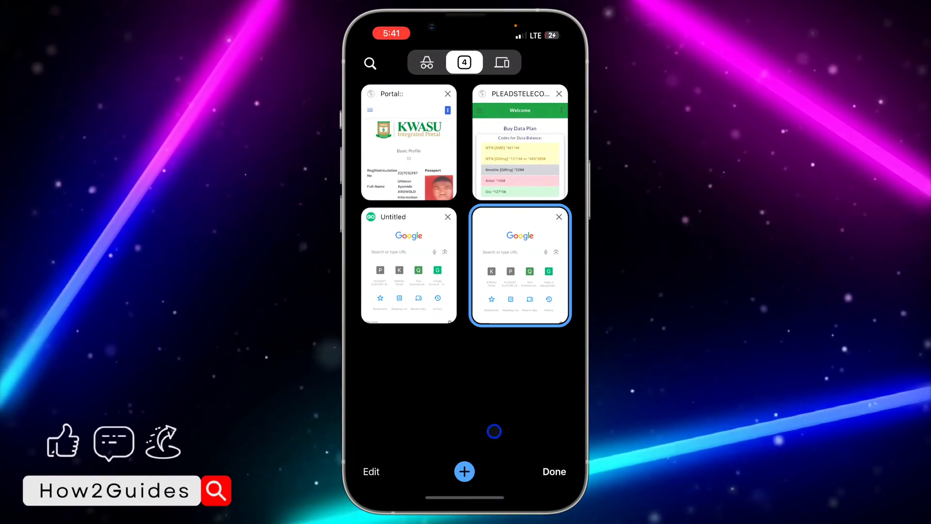
{"action": "left_click", "coordinate": [510, 305]}
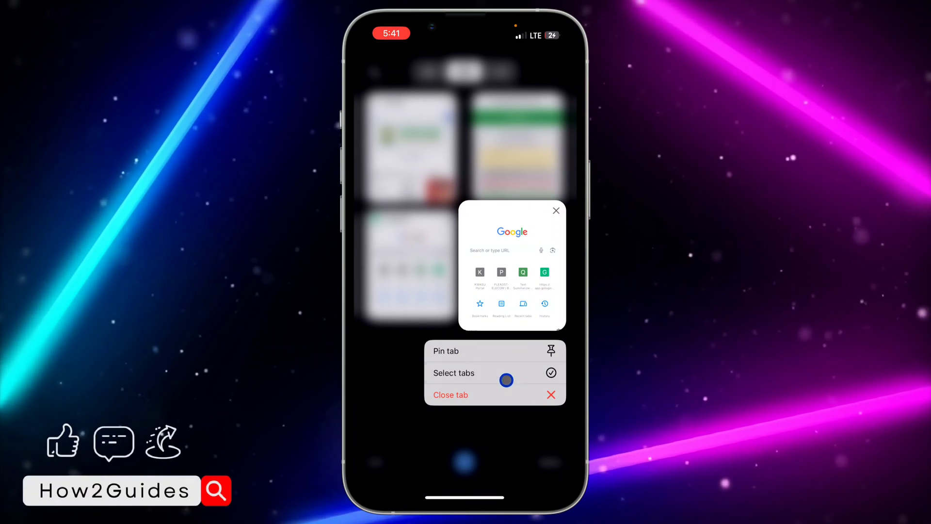
Enter Select tabs mode and check each of the four tabs individually
{"action": "left_click", "coordinate": [507, 379]}
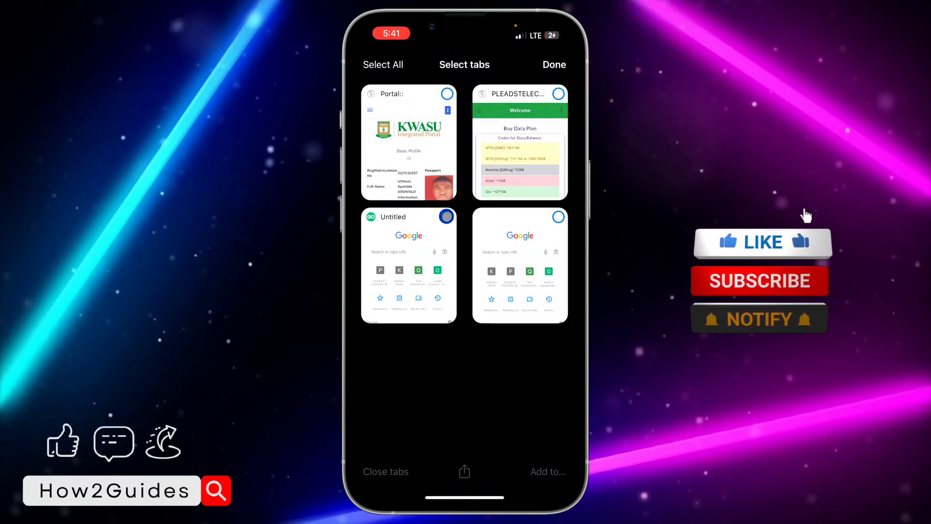
{"action": "left_click", "coordinate": [447, 216]}
{"action": "left_click", "coordinate": [447, 94]}
{"action": "left_click", "coordinate": [558, 95]}
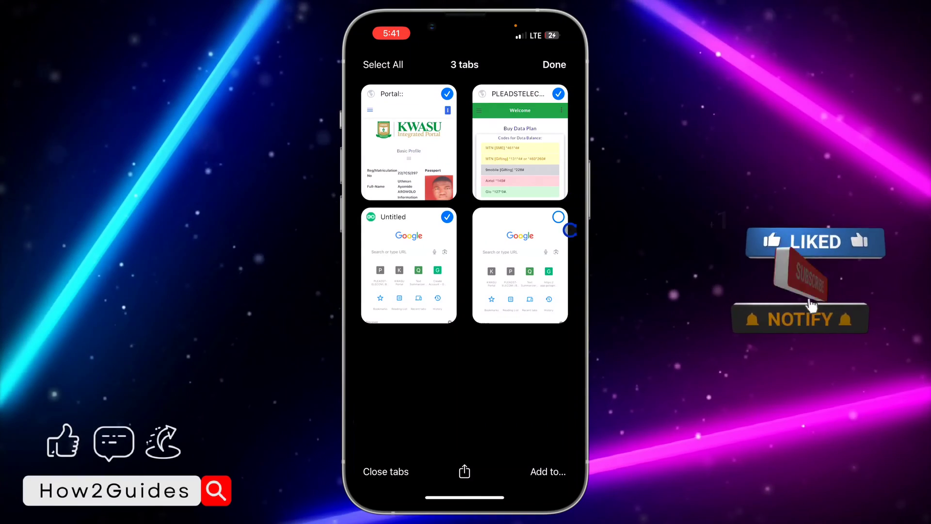
{"action": "left_click", "coordinate": [558, 218]}
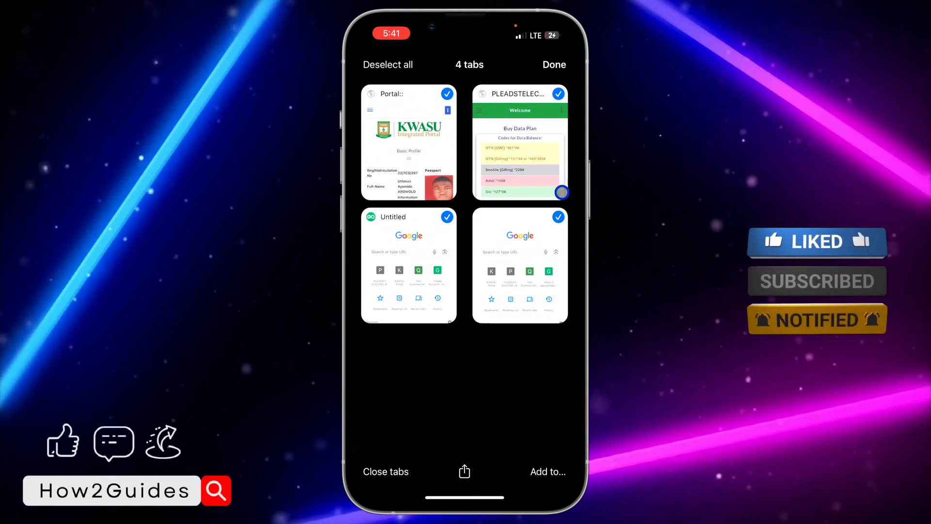
Uncheck the Google and Buy Data Plan tabs, then check all four with Select All
{"action": "left_click", "coordinate": [558, 217]}
{"action": "left_click", "coordinate": [558, 94]}
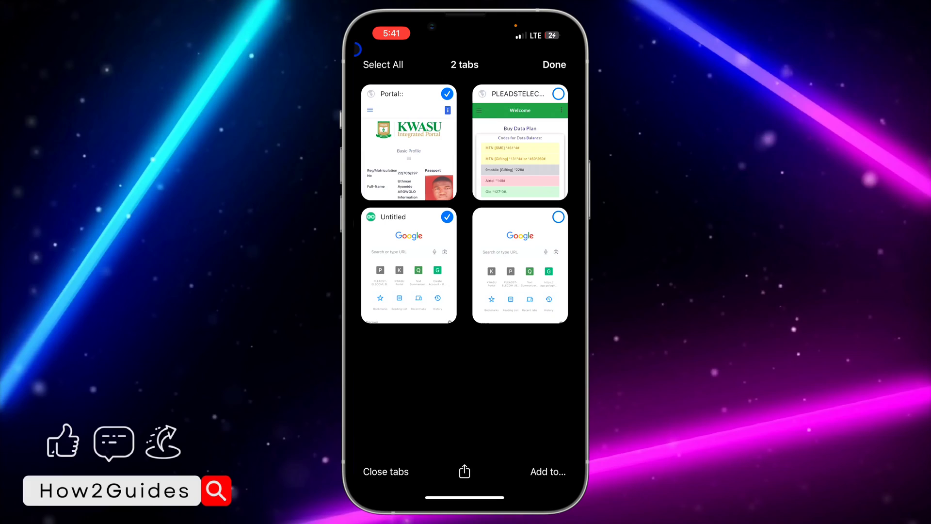
{"action": "left_click", "coordinate": [388, 66]}
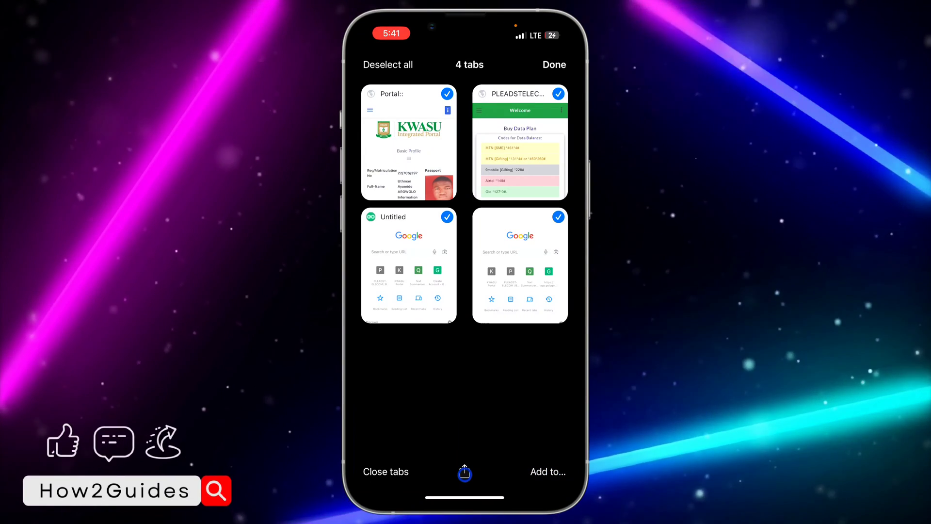
{"action": "left_click", "coordinate": [464, 473]}
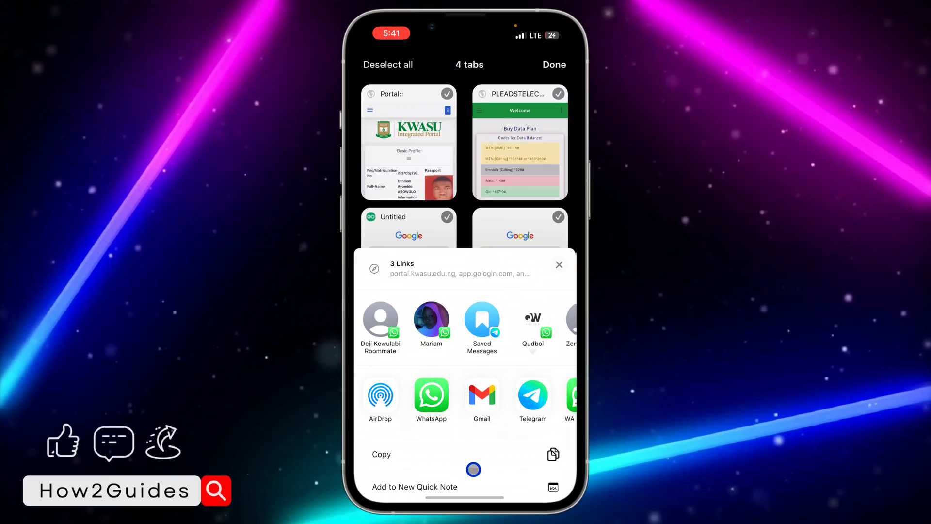
{"action": "left_click_drag", "start_coordinate": [473, 469], "coordinate": [388, 500]}
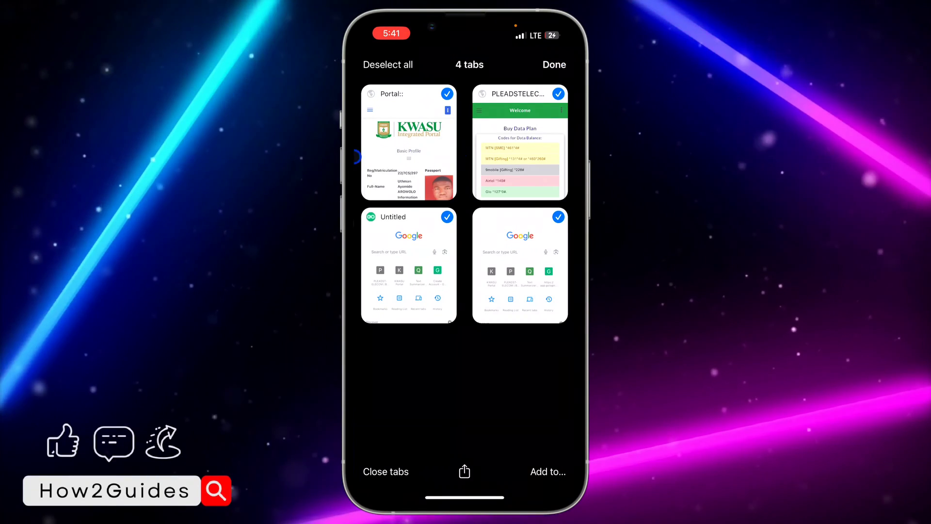
Exit tab selection, open the last Google tab, go home, and open Control Center
{"action": "left_click", "coordinate": [555, 65]}
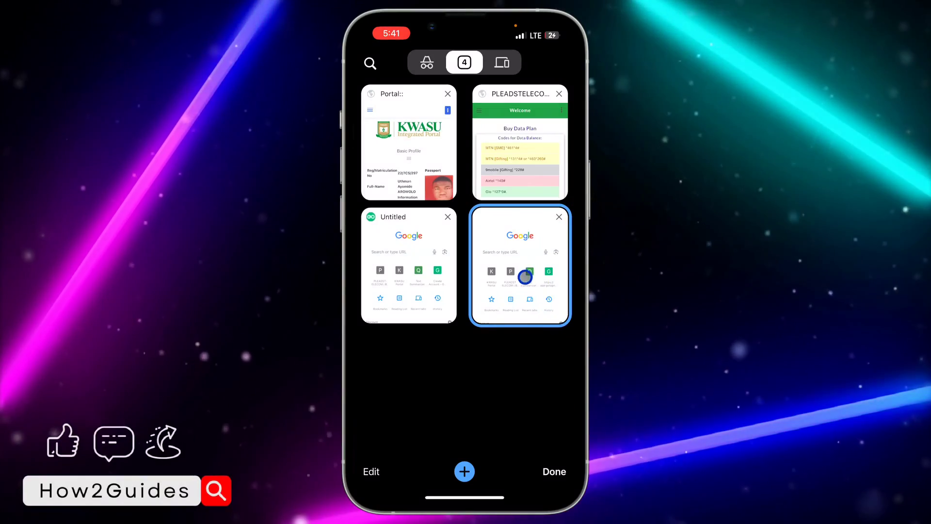
{"action": "left_click", "coordinate": [525, 276]}
{"action": "left_click_drag", "start_coordinate": [465, 498], "coordinate": [536, 270]}
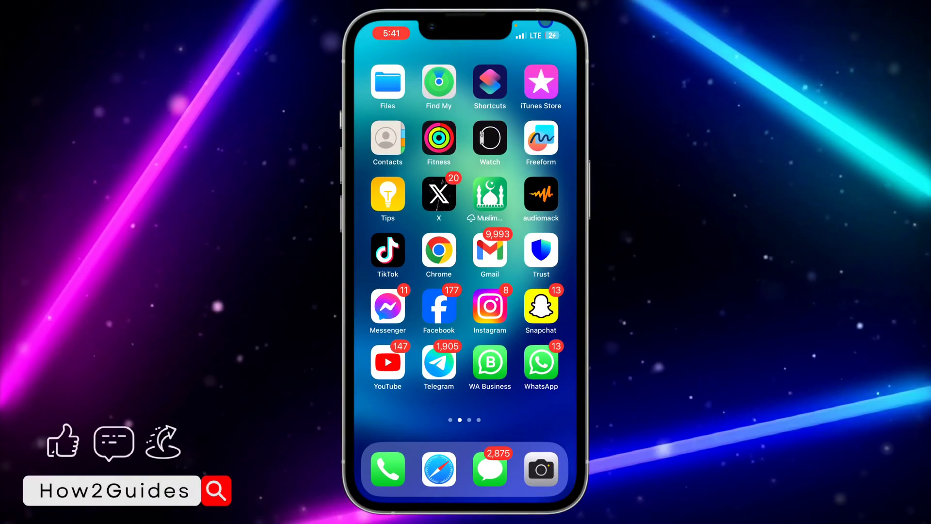
{"action": "left_click_drag", "start_coordinate": [548, 52], "coordinate": [527, 264]}
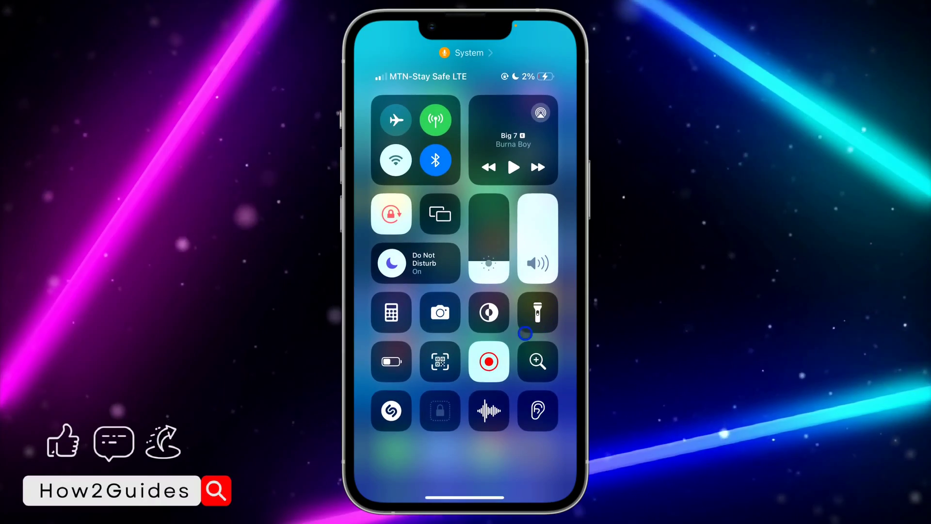